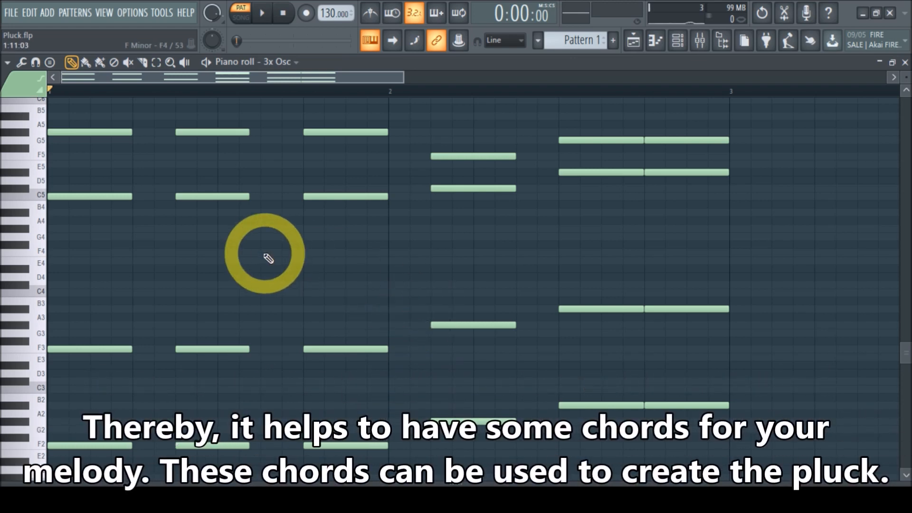
# - Open the 3x Osc notes of Pattern 2 in the piano roll and play the quick chord rhythm
pyautogui.click(905, 63)
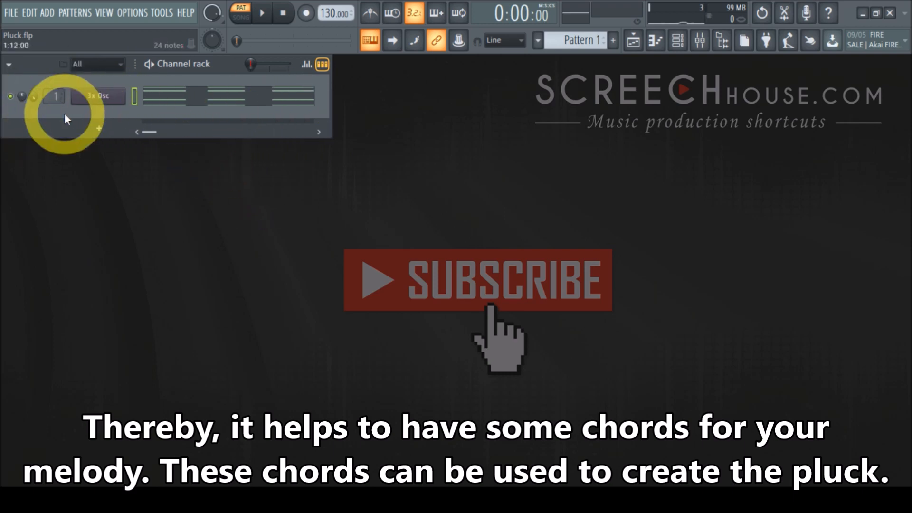
pyautogui.click(190, 100)
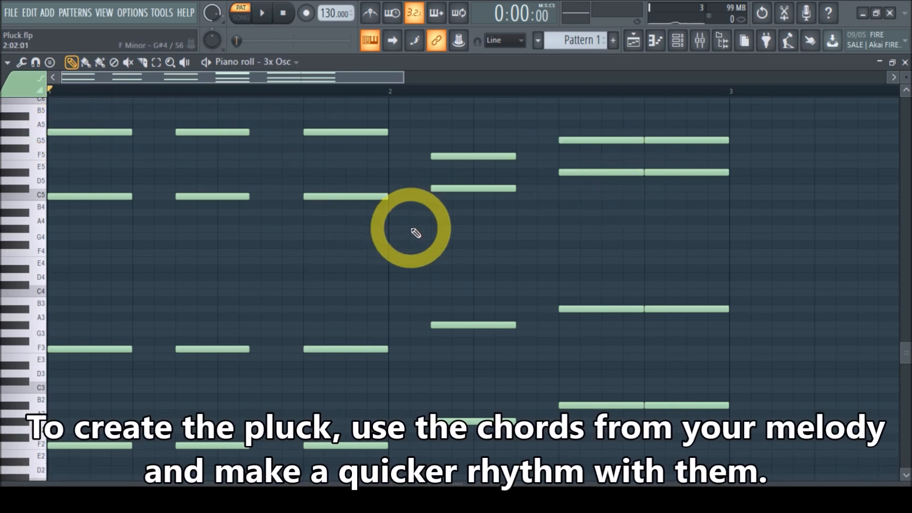
pyautogui.click(905, 63)
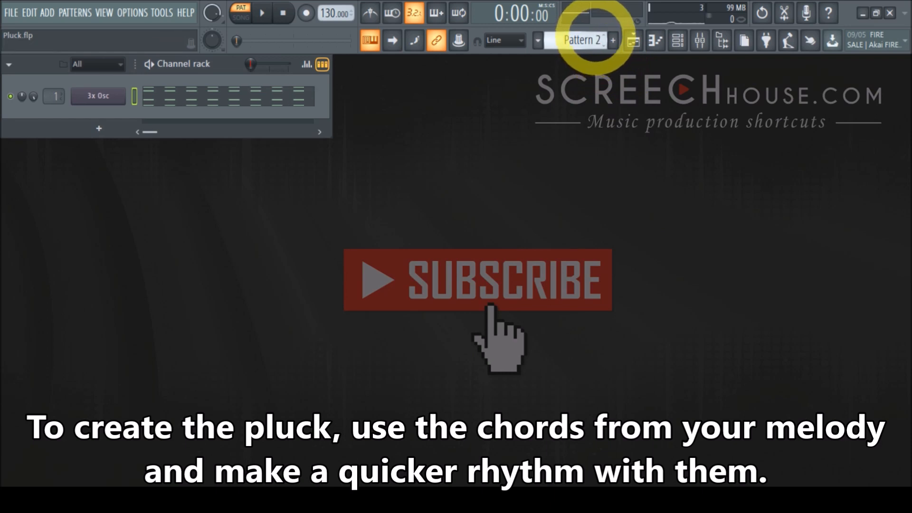
pyautogui.click(271, 96)
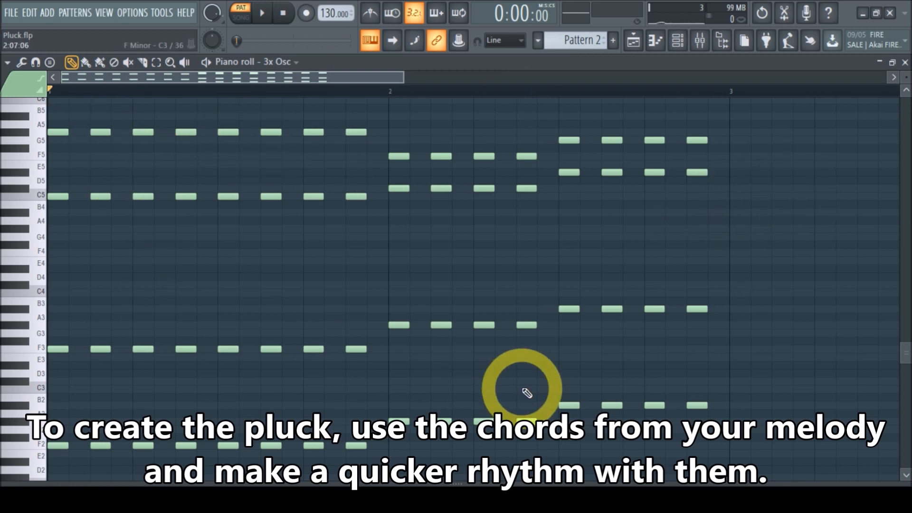
pyautogui.click(262, 13)
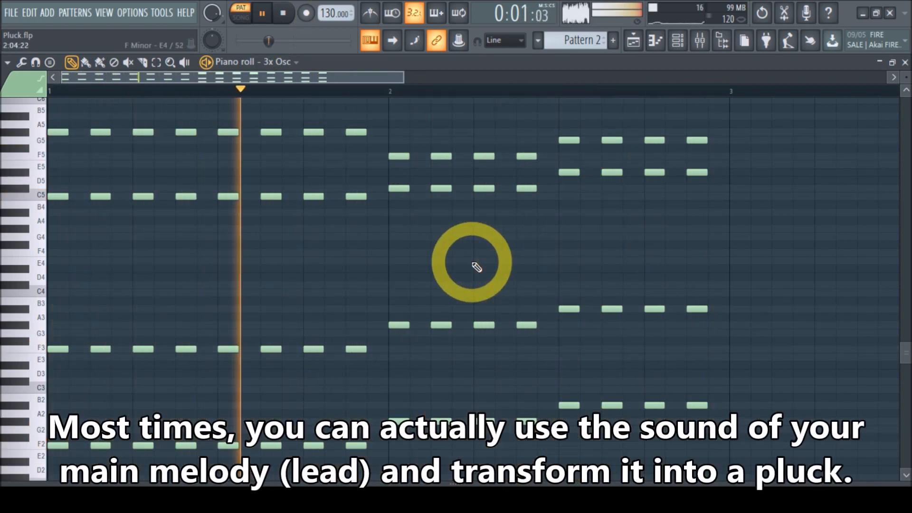
pyautogui.click(285, 15)
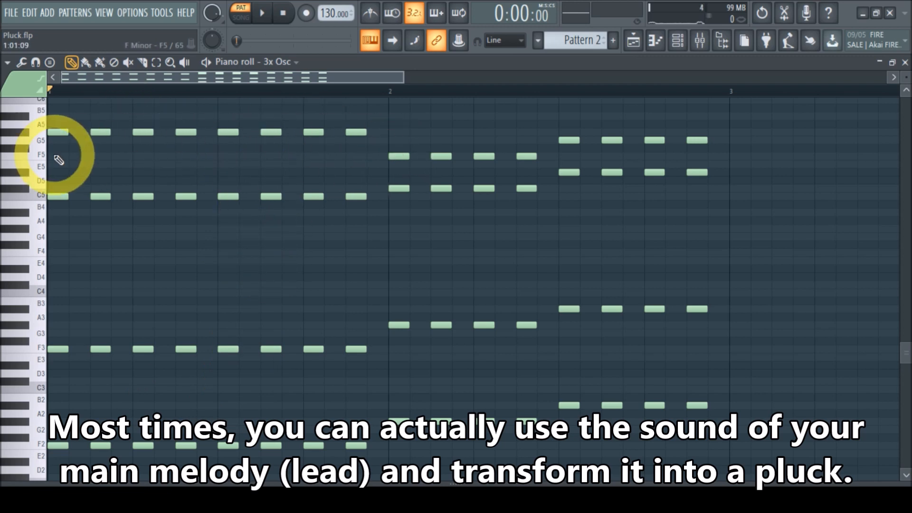
# - Select all Pattern 2 chord notes and set the snap to 1/2 step
pyautogui.moveTo(752, 122); pyautogui.dragTo(19, 473)
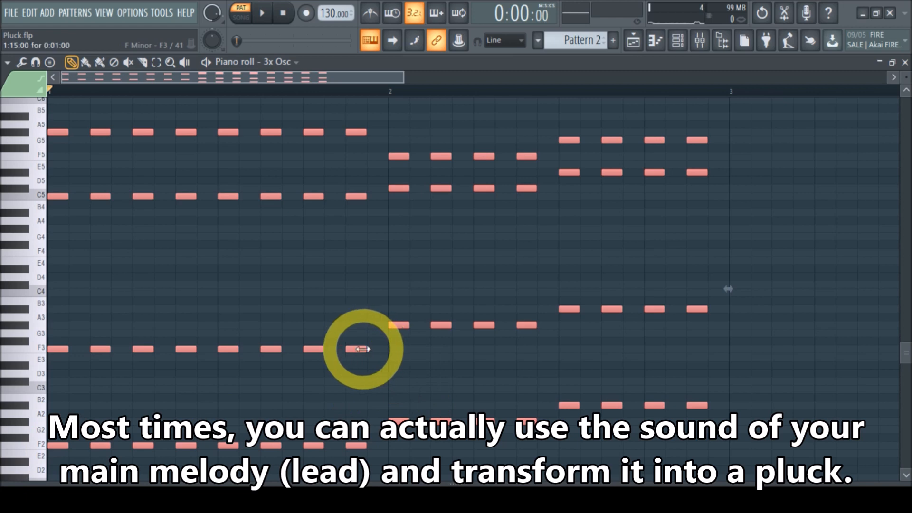
pyautogui.click(499, 42)
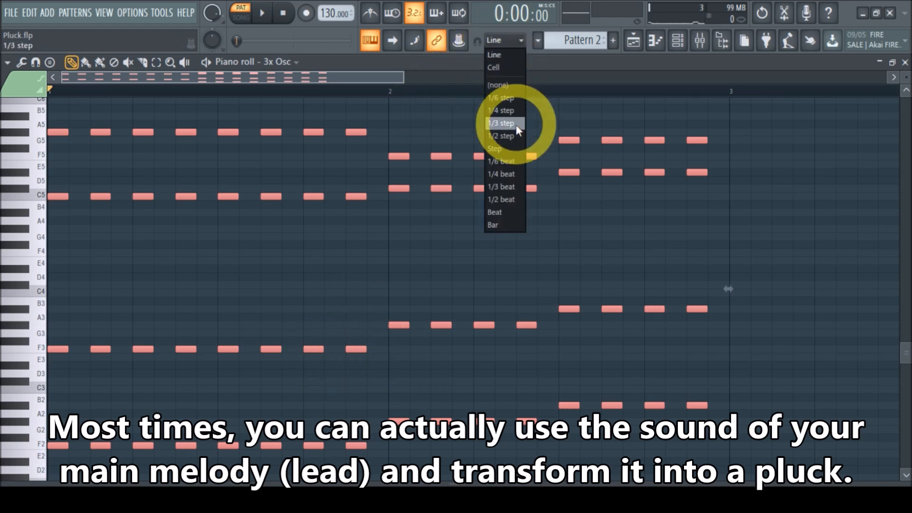
pyautogui.click(510, 135)
# - Shorten all selected chord notes to half a step and play the pattern
pyautogui.moveTo(367, 136)
pyautogui.mouseDown()
pyautogui.moveTo(350, 142)
pyautogui.moveTo(356, 138)
pyautogui.mouseUp()
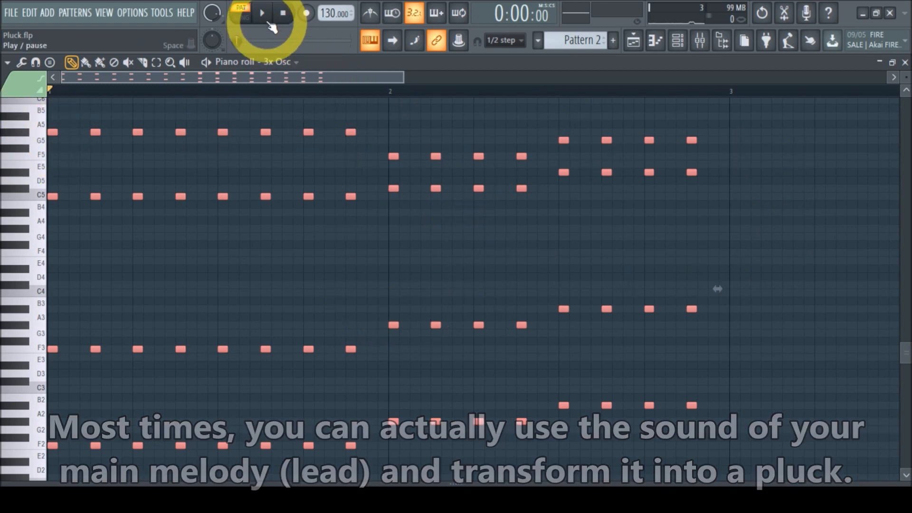
pyautogui.click(262, 13)
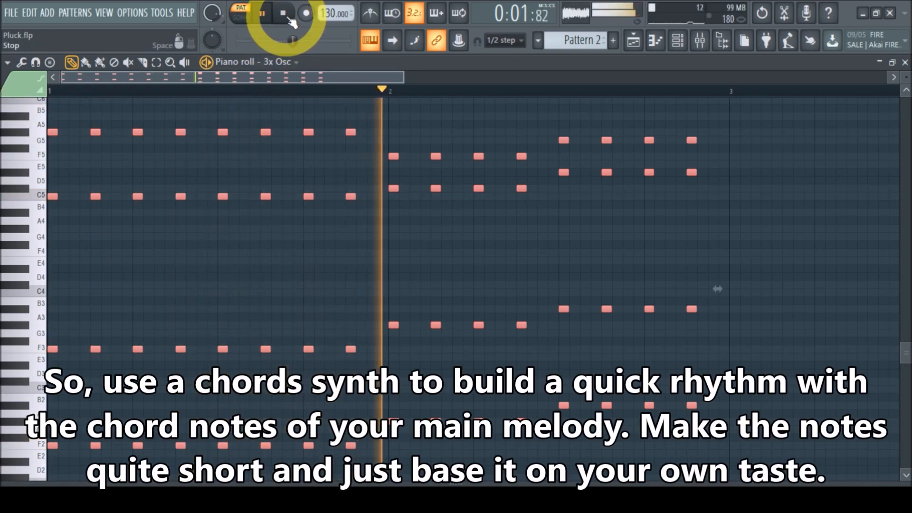
pyautogui.click(287, 17)
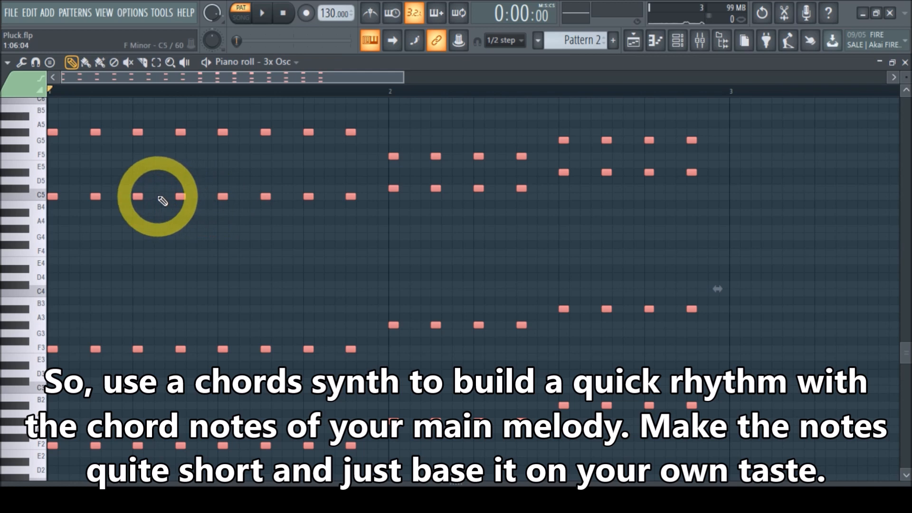
# - Try a denser rhythm by duplicating the chord notes into the gaps, play it, and delete the duplicates
pyautogui.hotkey('ctrl', 'z')
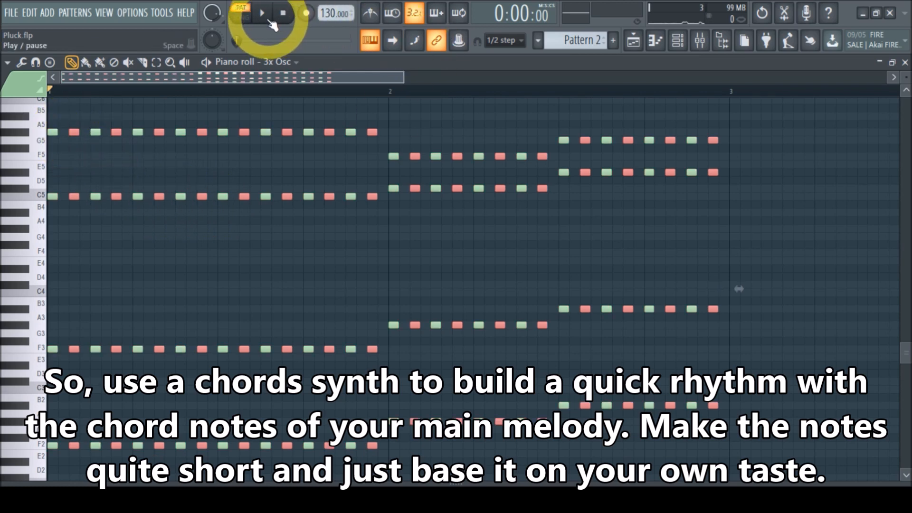
pyautogui.click(270, 18)
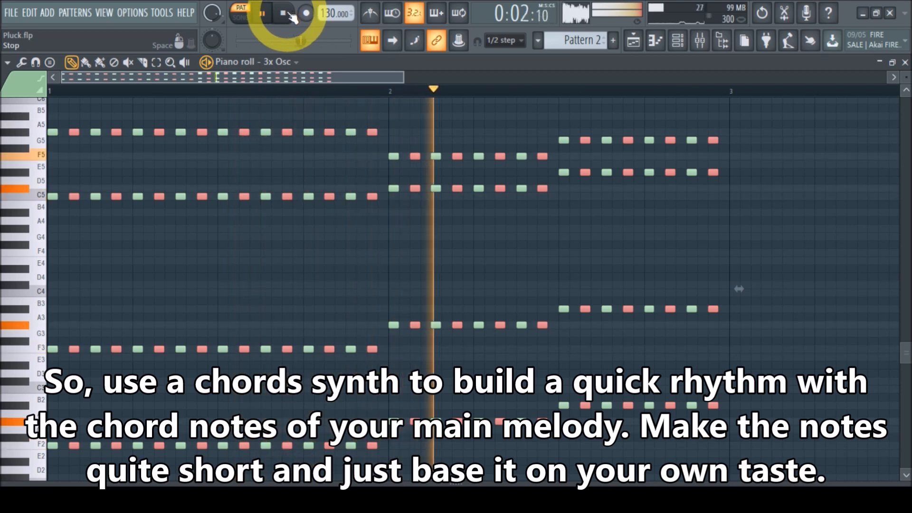
pyautogui.click(290, 16)
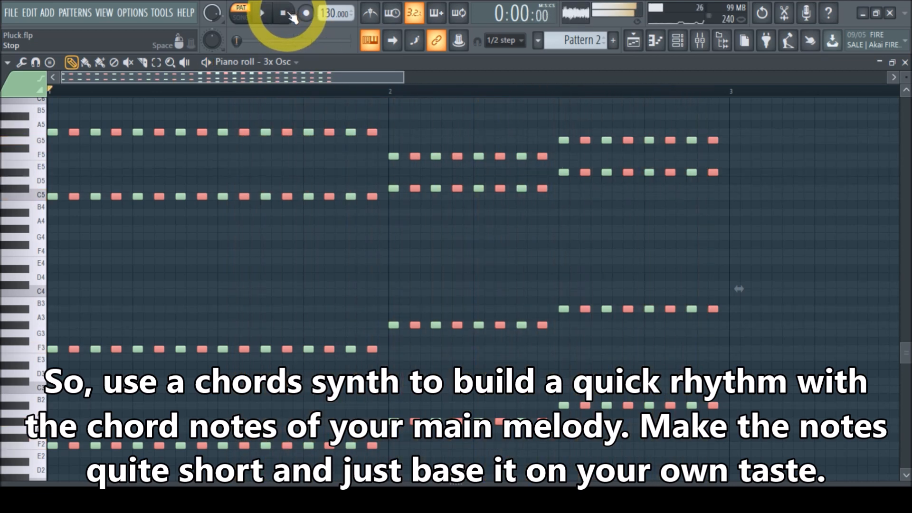
pyautogui.press('Delete')
# - Lengthen all Pattern 2 chord notes back to one step and clear the note selection
pyautogui.hotkey('ctrl', 'a')
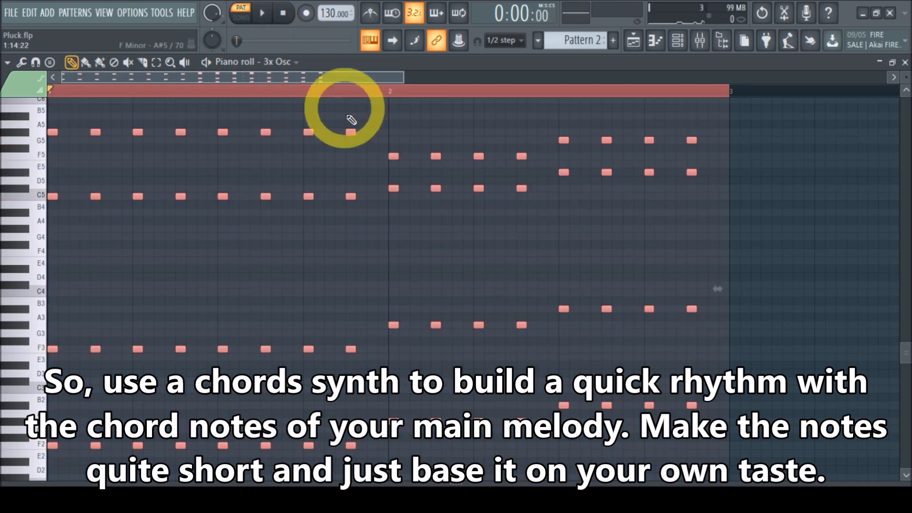
pyautogui.moveTo(353, 132); pyautogui.dragTo(363, 132)
pyautogui.click(448, 131)
pyautogui.rightClick(449, 131)
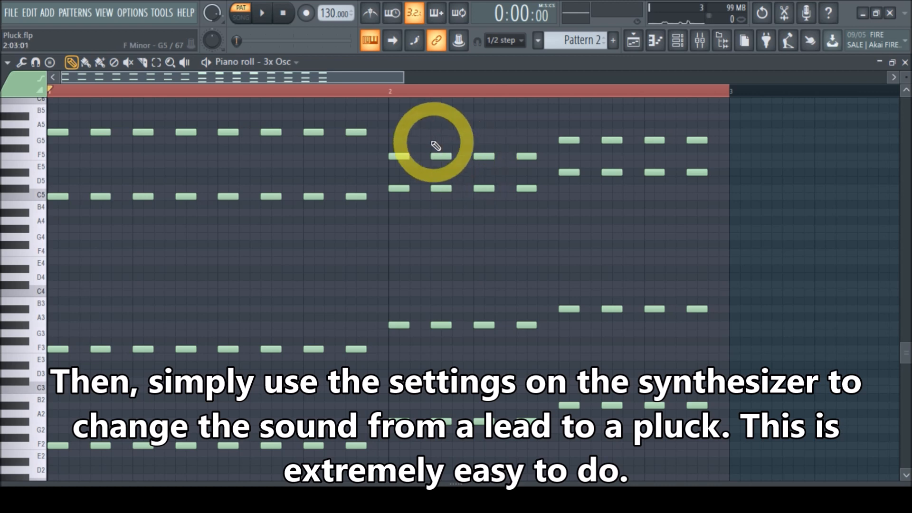
# - Leave the piano roll and open the Mod X envelope settings of the 3x Osc channel
pyautogui.click(905, 63)
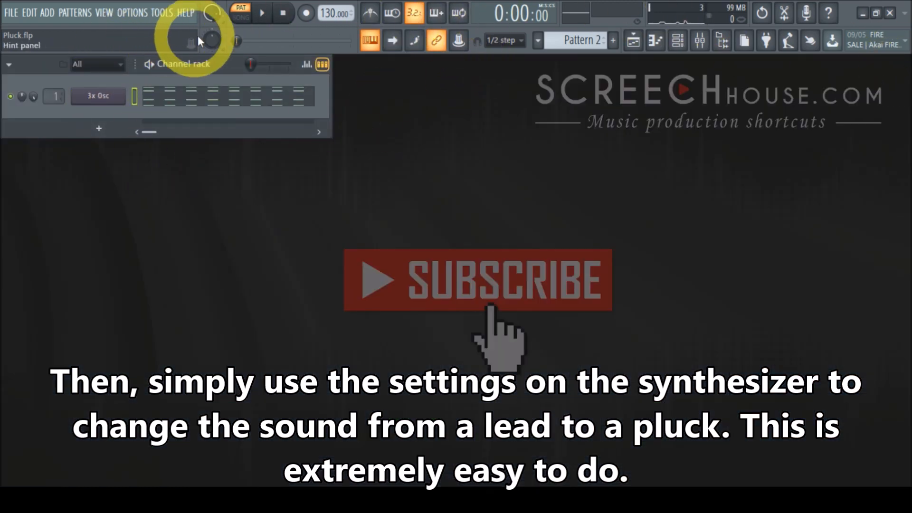
pyautogui.click(99, 96)
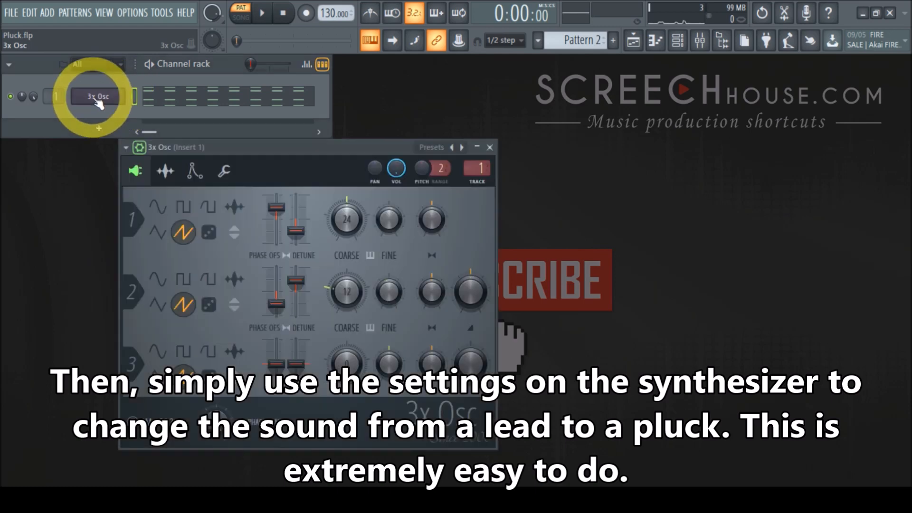
pyautogui.moveTo(239, 148); pyautogui.dragTo(451, 64)
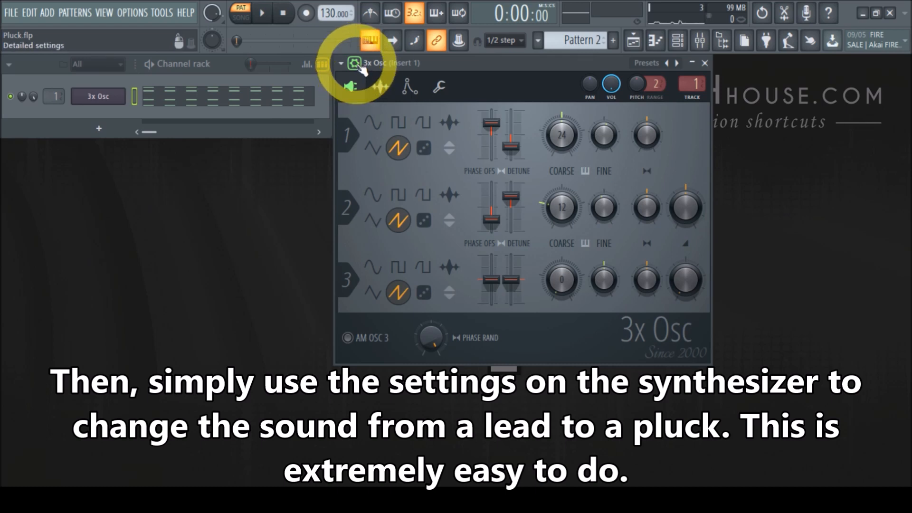
pyautogui.click(420, 89)
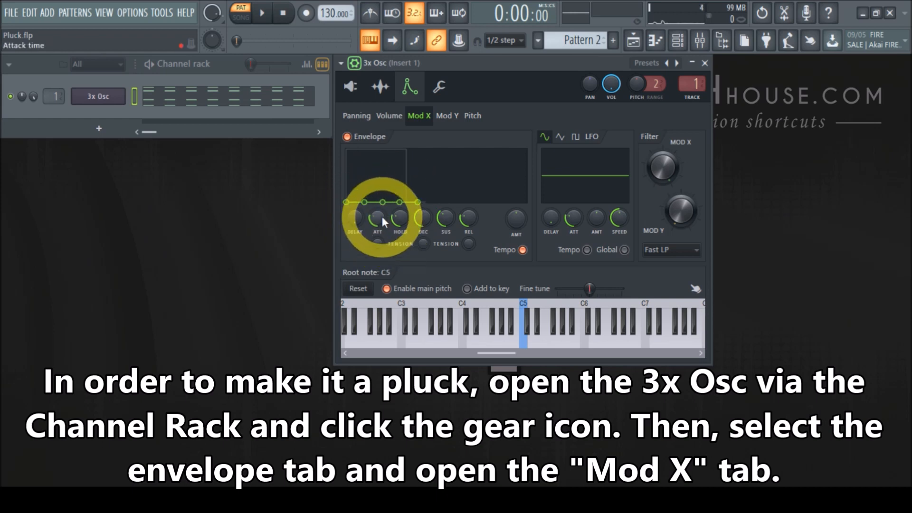
# - Turn the Mod X envelope's attack, hold and sustain fully down and its release fully up
pyautogui.moveTo(384, 238); pyautogui.dragTo(392, 288)
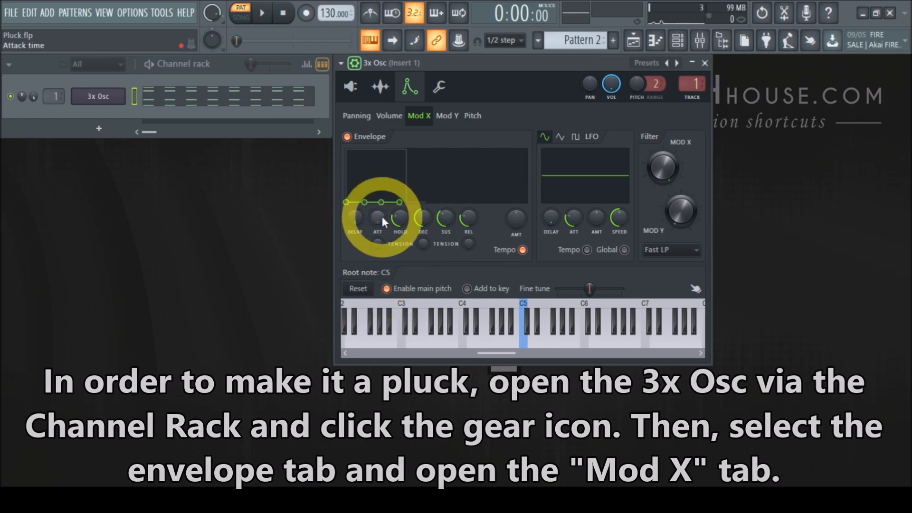
pyautogui.moveTo(400, 222); pyautogui.dragTo(397, 285)
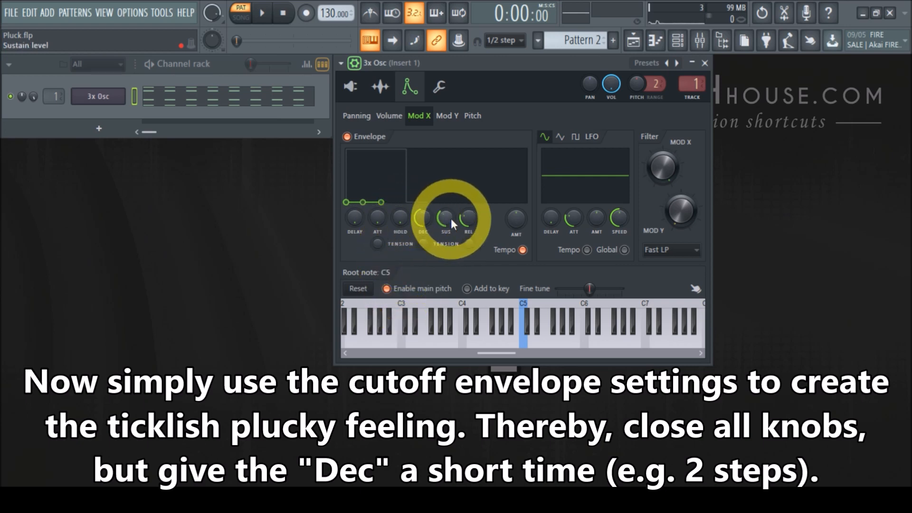
pyautogui.moveTo(452, 218); pyautogui.dragTo(452, 278)
pyautogui.moveTo(475, 219); pyautogui.dragTo(460, 88)
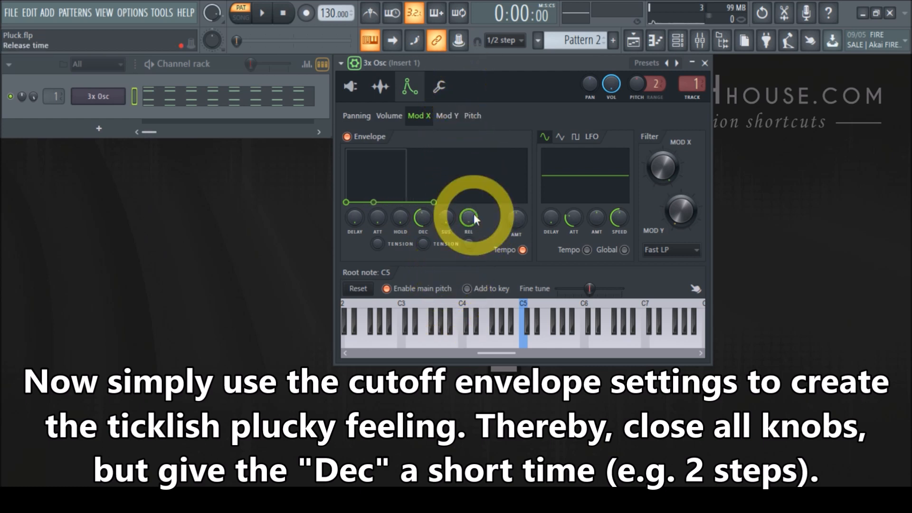
# - Set the Mod X envelope's decay time to 2 steps
pyautogui.rightClick(422, 217)
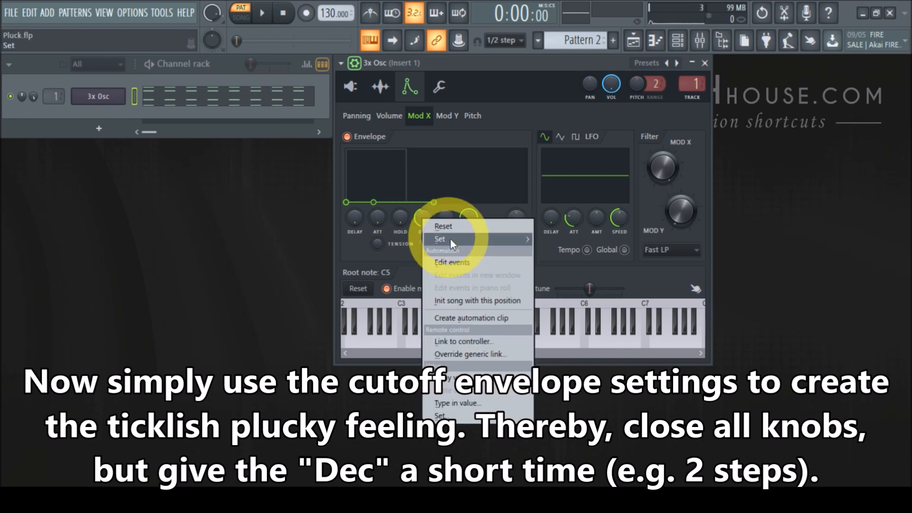
pyautogui.moveTo(456, 241)
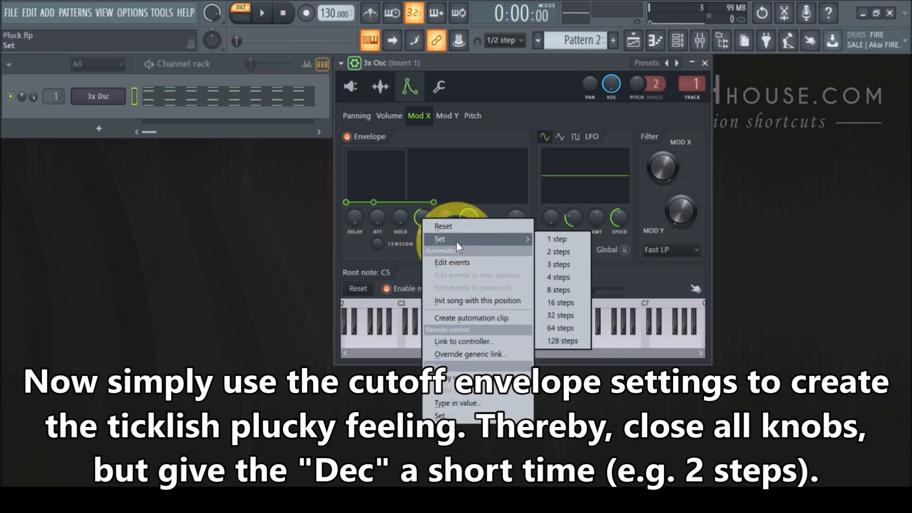
pyautogui.click(556, 251)
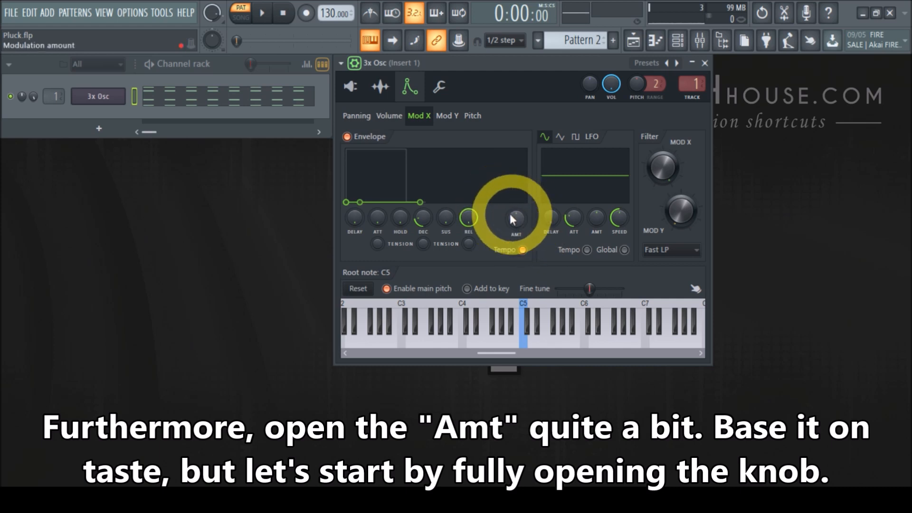
# - Turn the Mod X envelope amount fully up and the Mod X filter cutoff fully down, checking the pluck with playback
pyautogui.moveTo(514, 225); pyautogui.dragTo(514, 81)
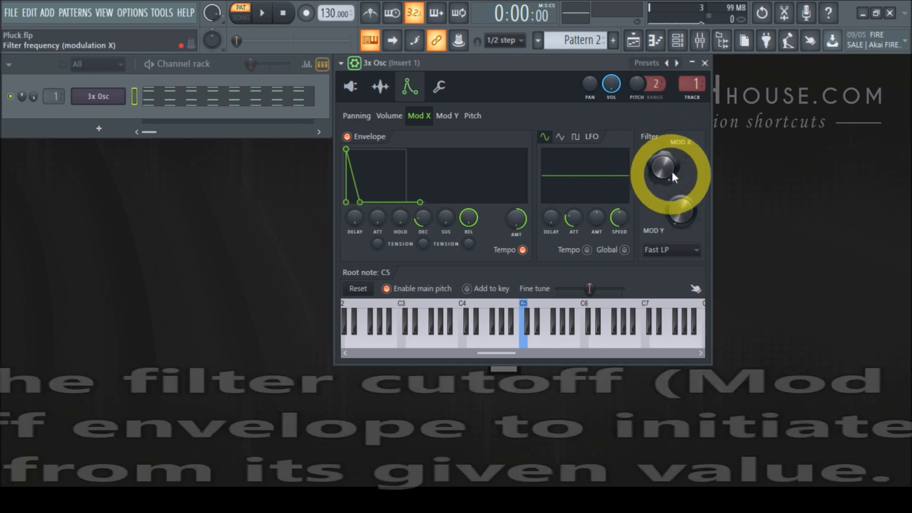
pyautogui.moveTo(663, 166)
pyautogui.mouseDown()
pyautogui.moveTo(668, 230)
pyautogui.moveTo(656, 354)
pyautogui.moveTo(684, 468)
pyautogui.moveTo(702, 61)
pyautogui.moveTo(669, 168)
pyautogui.mouseUp()
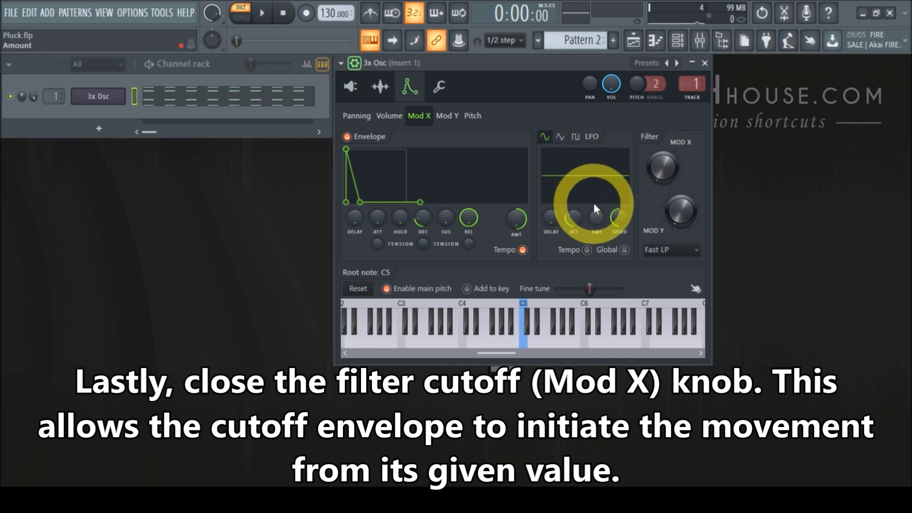
pyautogui.click(263, 13)
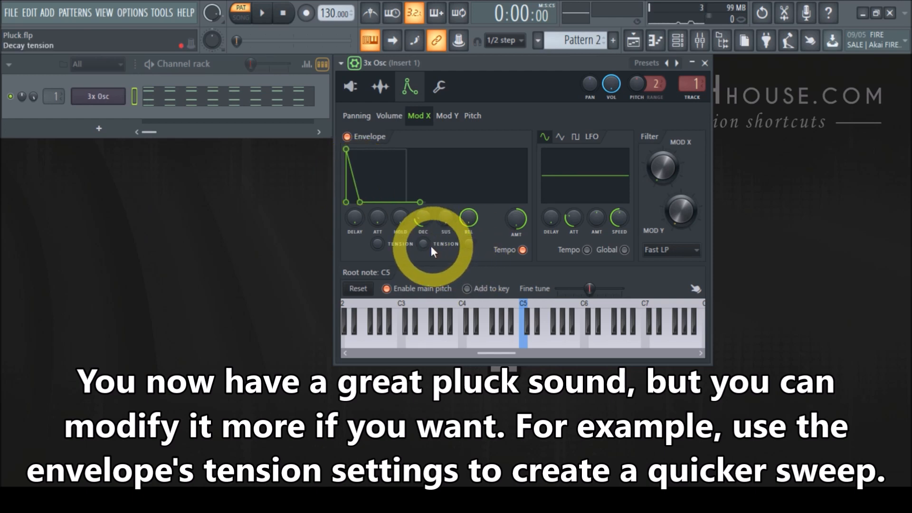
# - Lower the Mod X envelope's decay tension for a quicker sweep and play the pattern to check it
pyautogui.moveTo(425, 242); pyautogui.dragTo(418, 315)
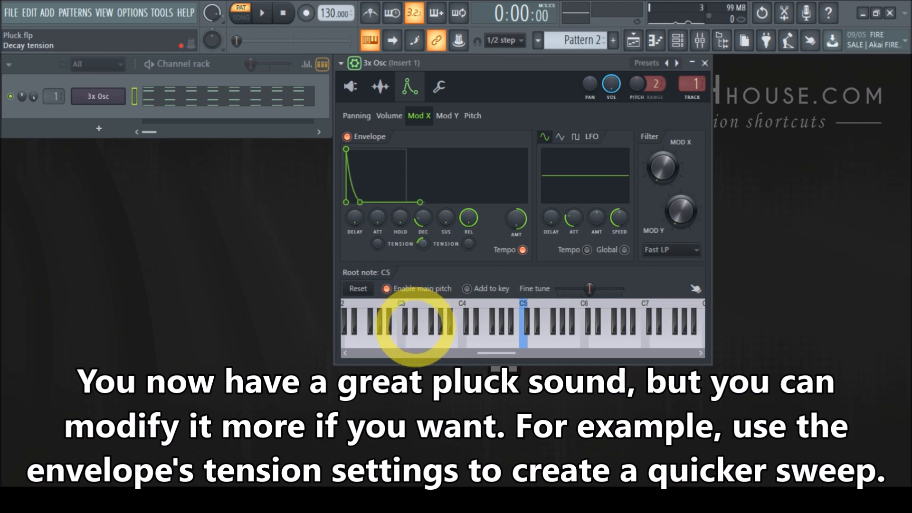
pyautogui.moveTo(425, 244); pyautogui.dragTo(440, 369)
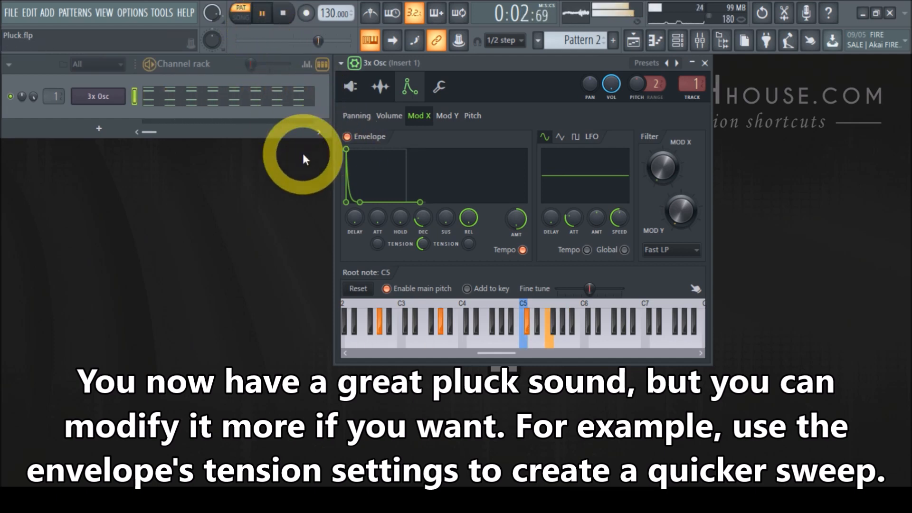
pyautogui.click(288, 20)
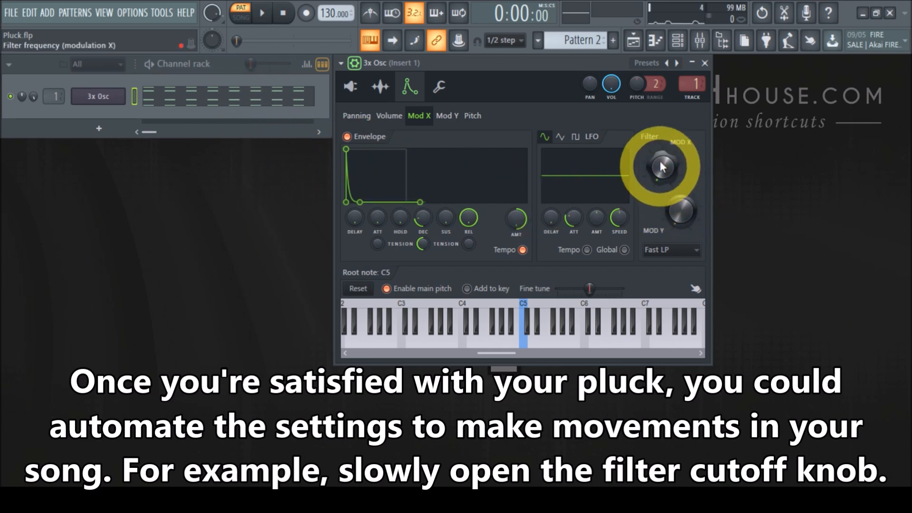
# - Sweep the Mod X filter cutoff while Pattern 2 plays, and stop playback
pyautogui.click(262, 17)
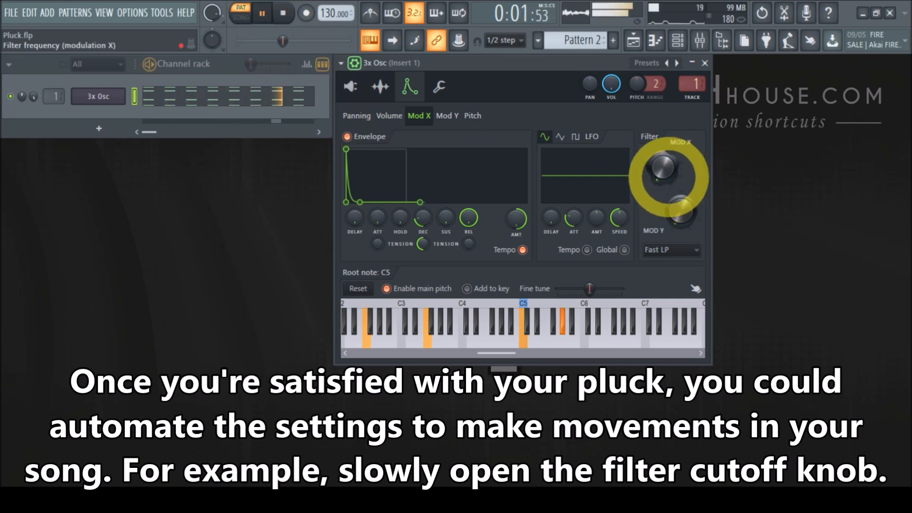
pyautogui.moveTo(665, 169)
pyautogui.mouseDown()
pyautogui.moveTo(655, 139)
pyautogui.moveTo(662, 118)
pyautogui.moveTo(635, 40)
pyautogui.moveTo(618, 34)
pyautogui.moveTo(641, 463)
pyautogui.moveTo(658, 283)
pyautogui.moveTo(658, 301)
pyautogui.moveTo(637, 377)
pyautogui.moveTo(646, 423)
pyautogui.moveTo(637, 428)
pyautogui.moveTo(658, 37)
pyautogui.moveTo(654, 164)
pyautogui.mouseUp()
pyautogui.click(286, 18)
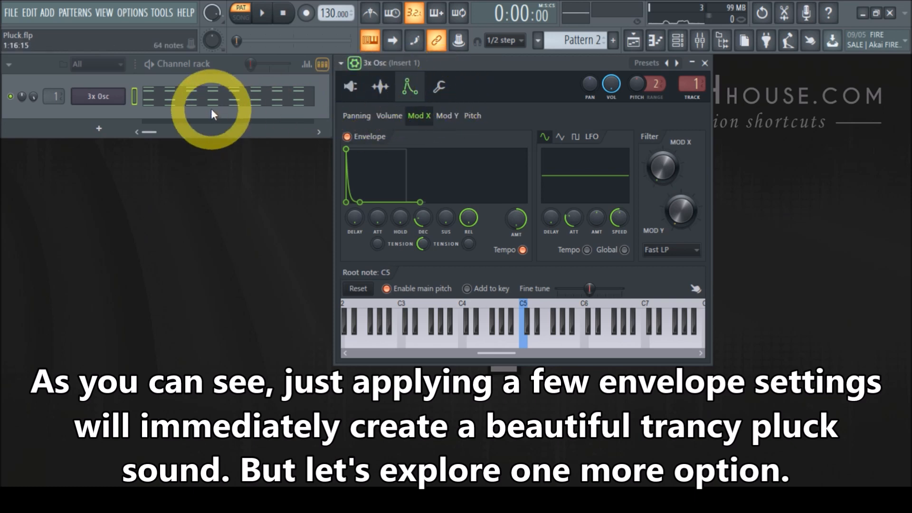
# - Switch off the Mod X envelope and turn the Time section's Gate fully down while Pattern 2 plays
pyautogui.click(439, 91)
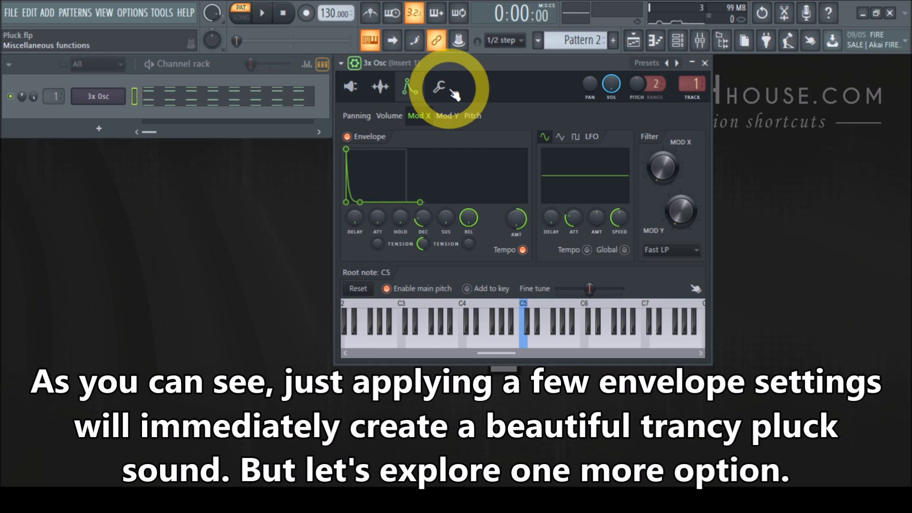
pyautogui.click(452, 93)
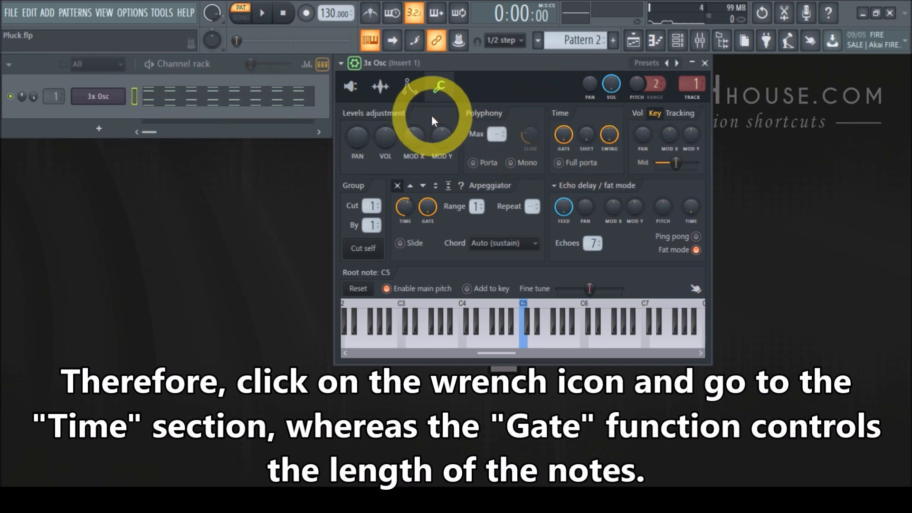
pyautogui.click(410, 90)
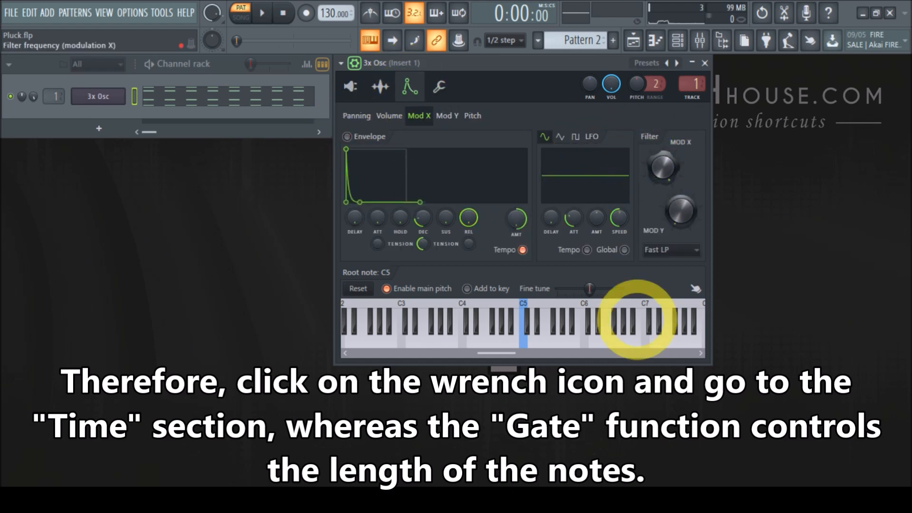
pyautogui.click(439, 87)
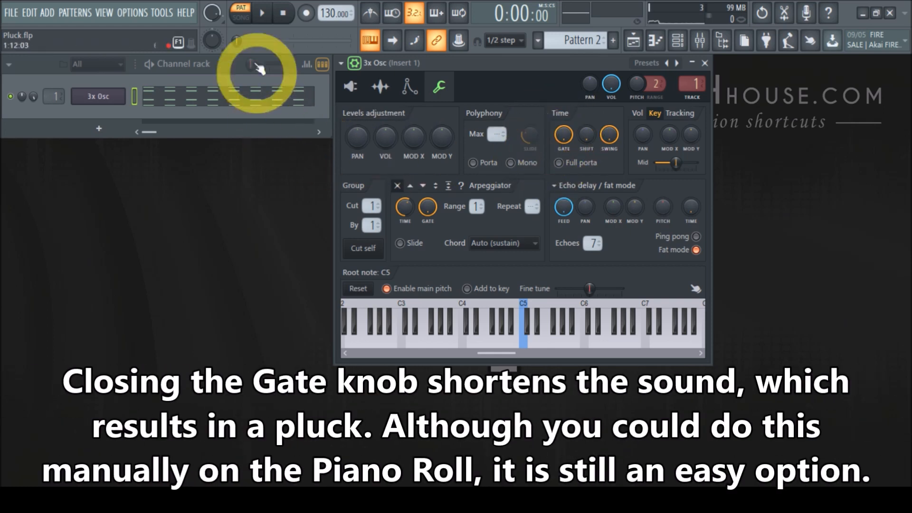
pyautogui.click(262, 13)
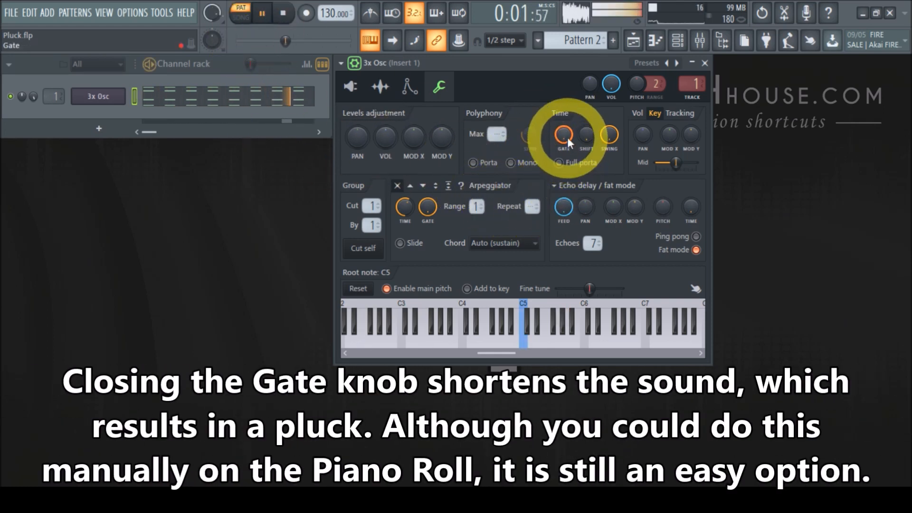
pyautogui.moveTo(566, 134); pyautogui.dragTo(615, 408)
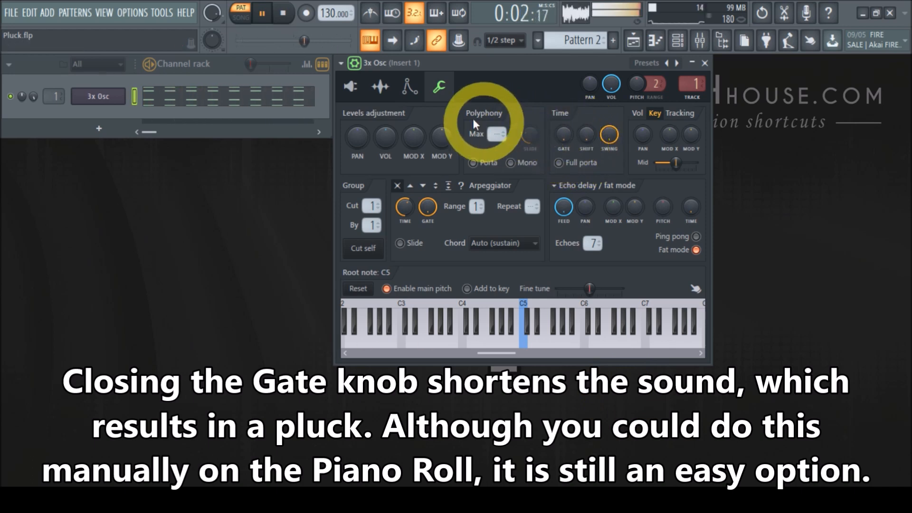
# - Vary the Volume envelope's release time during playback and set it to 3 steps
pyautogui.click(409, 88)
pyautogui.click(388, 120)
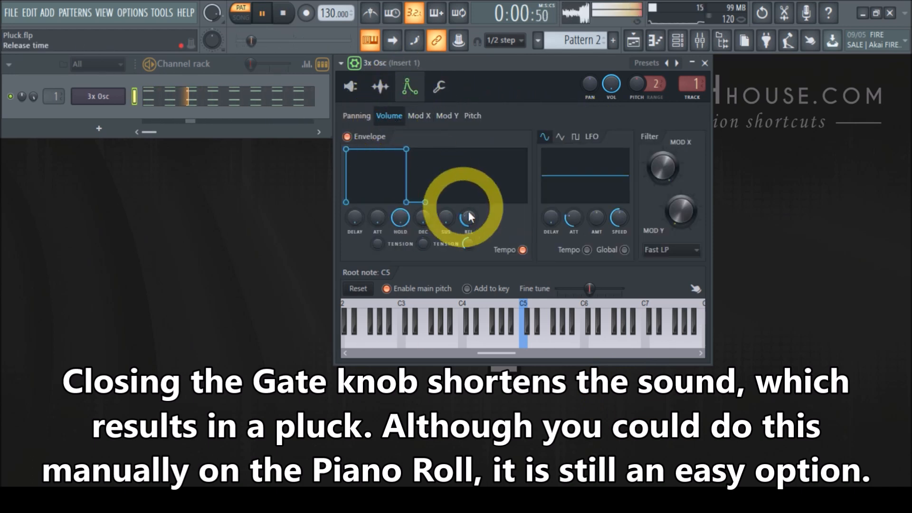
pyautogui.moveTo(471, 221); pyautogui.dragTo(457, 147)
pyautogui.rightClick(470, 217)
pyautogui.moveTo(511, 239)
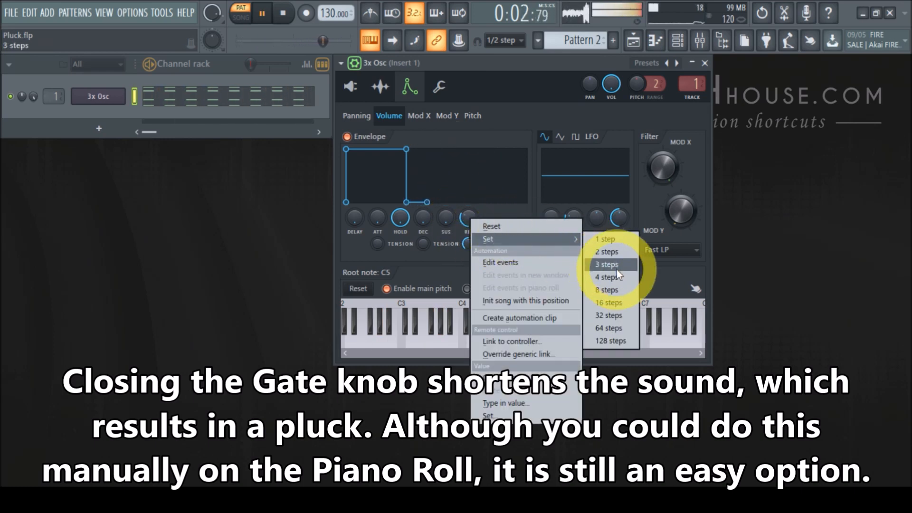
pyautogui.click(609, 262)
# - Try the Time section's Gate turned down against the 3-step volume release, and stop playback
pyautogui.click(445, 88)
pyautogui.moveTo(563, 135); pyautogui.dragTo(550, 381)
pyautogui.click(283, 17)
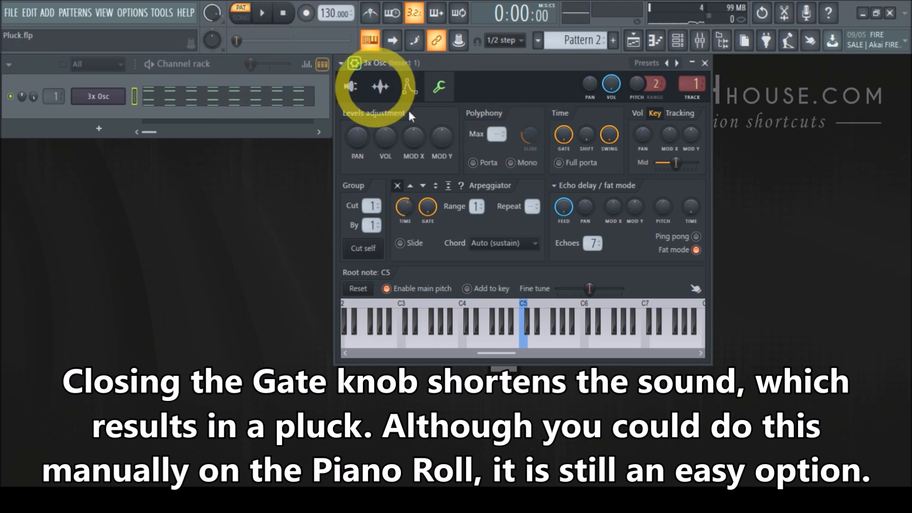
pyautogui.click(570, 141)
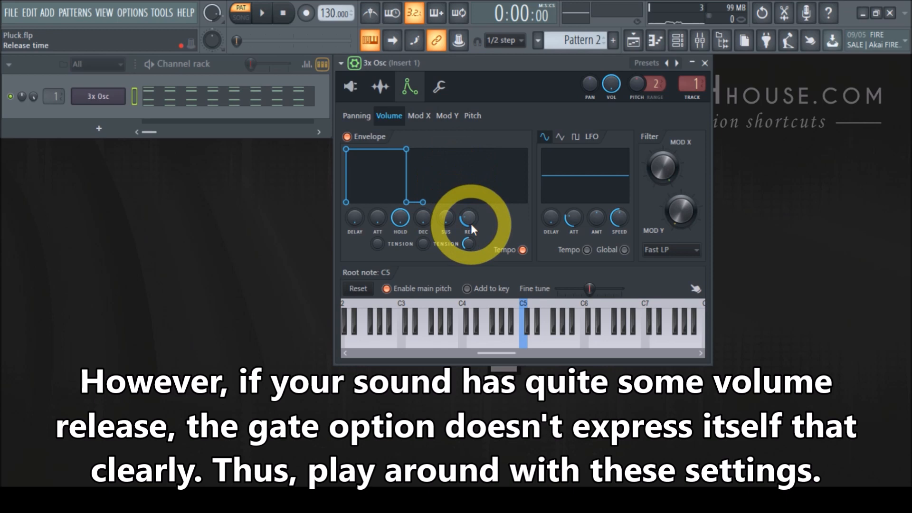
# - Set the Volume envelope's release time to 3 steps and switch the Mod X envelope back on
pyautogui.moveTo(471, 219)
pyautogui.mouseDown()
pyautogui.moveTo(469, 264)
pyautogui.moveTo(472, 222)
pyautogui.mouseUp()
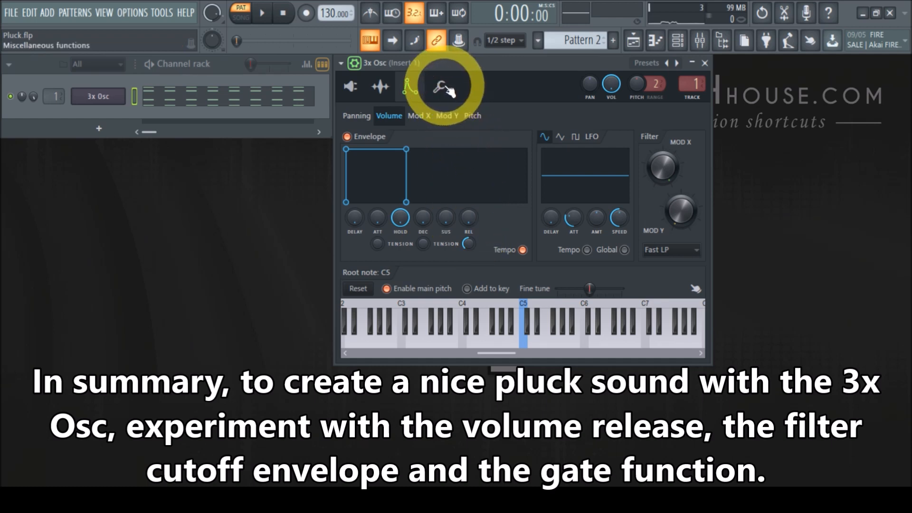
pyautogui.rightClick(468, 217)
pyautogui.moveTo(546, 244)
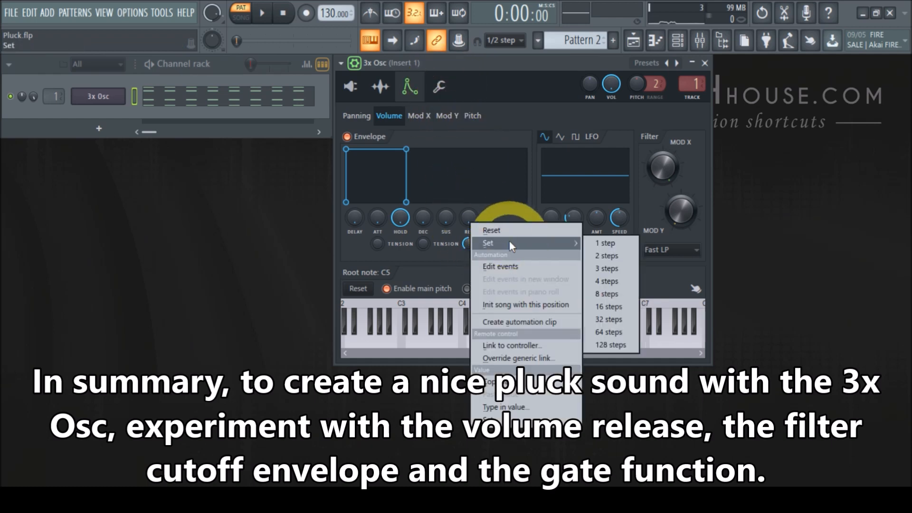
pyautogui.click(618, 267)
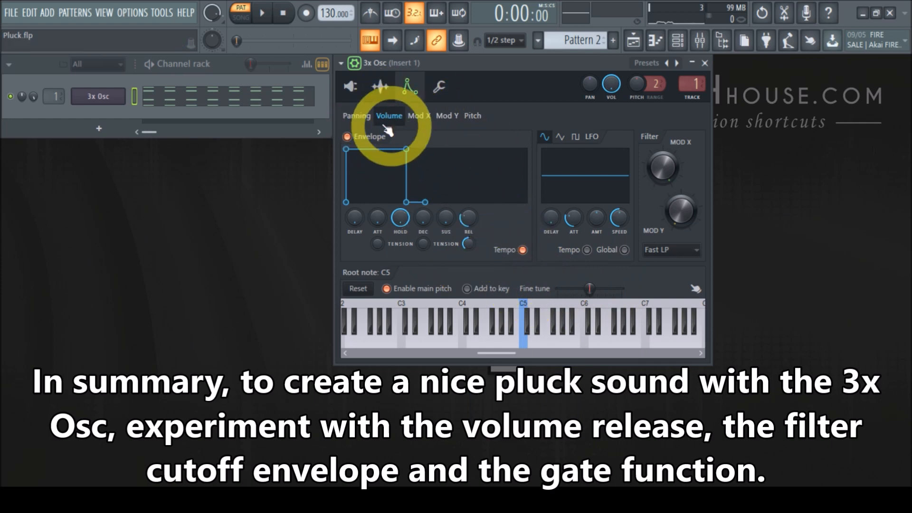
pyautogui.click(421, 116)
pyautogui.click(348, 137)
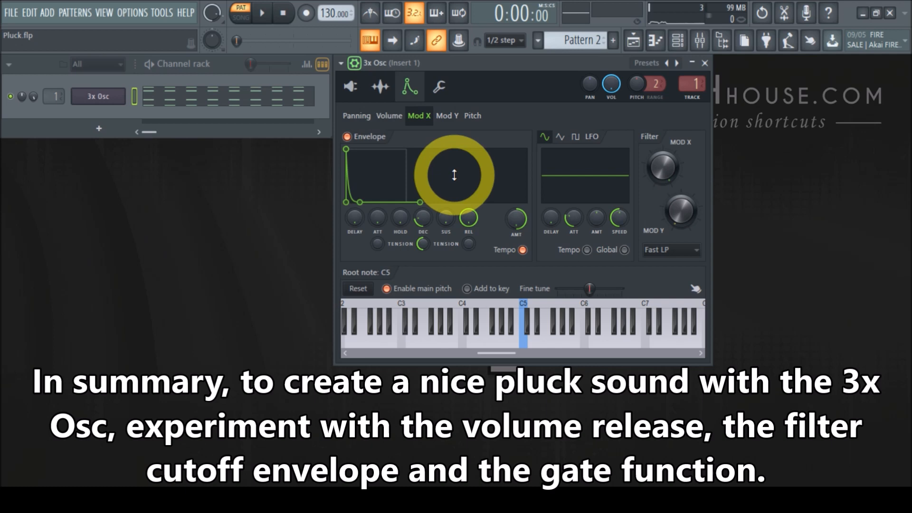
# - Look over the 3x Osc's miscellaneous, envelope and oscillator settings, and close the plugin window
pyautogui.click(438, 87)
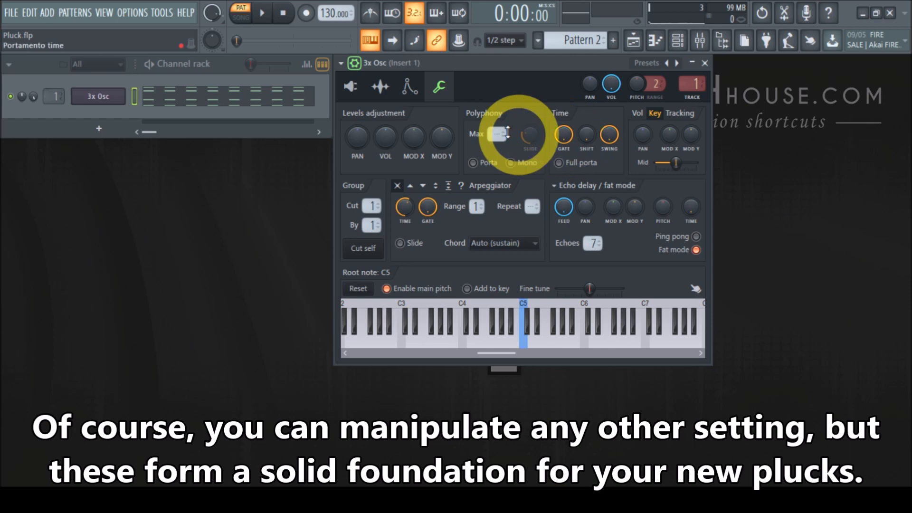
pyautogui.click(410, 88)
pyautogui.click(352, 87)
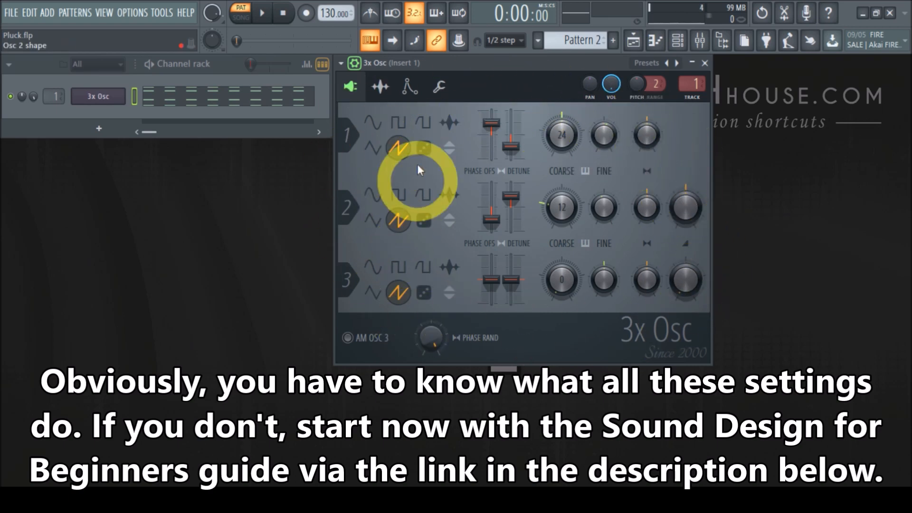
pyautogui.click(408, 86)
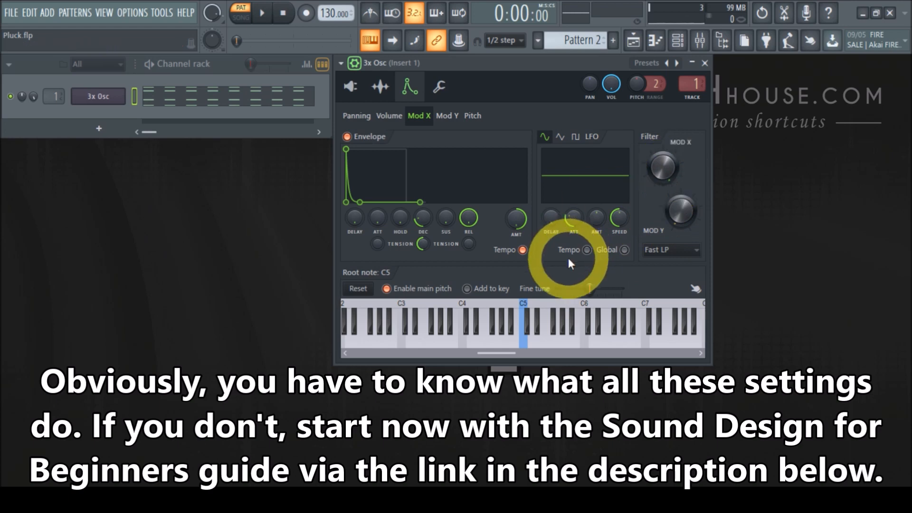
pyautogui.click(352, 88)
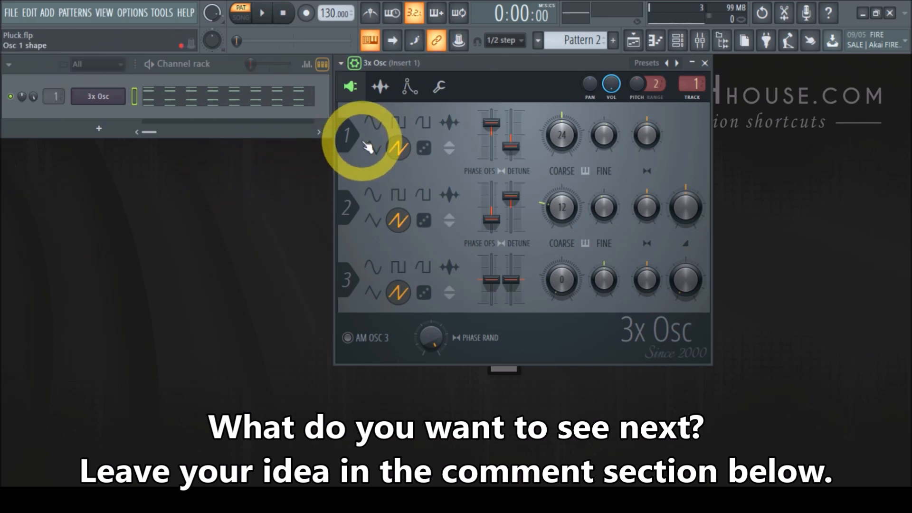
pyautogui.click(705, 63)
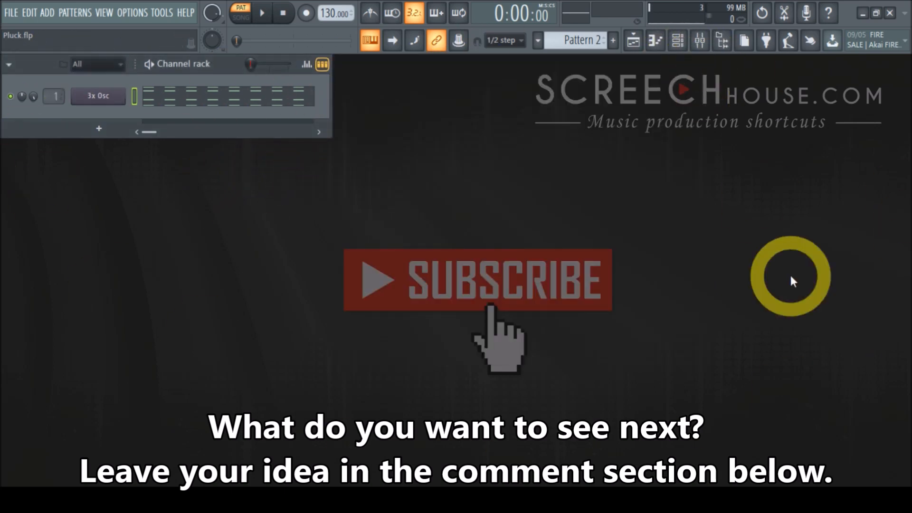